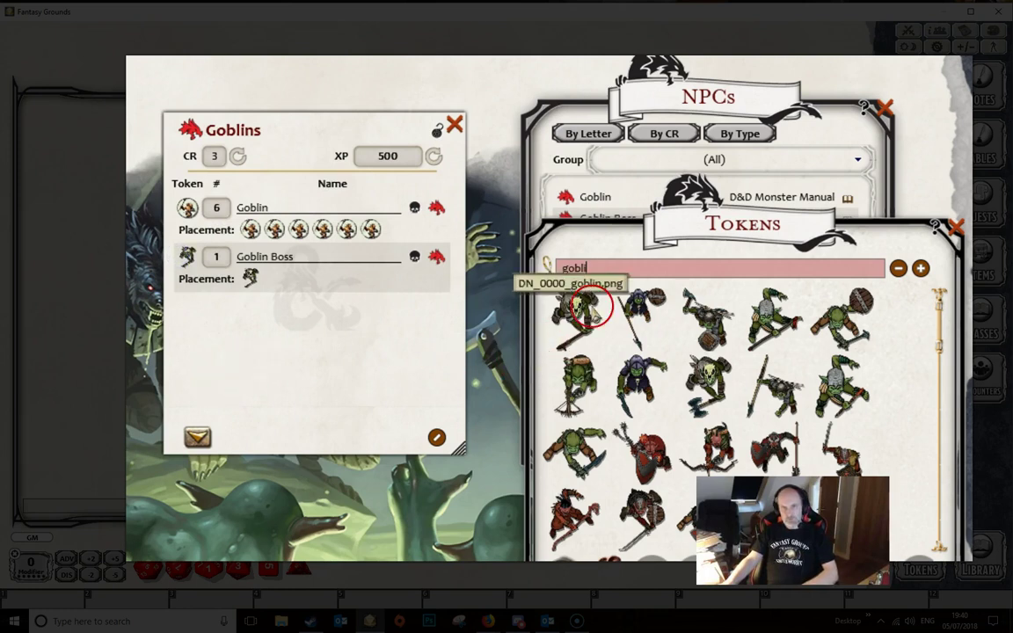
Drop the first goblin token from the Tokens library onto the Goblin Boss slot.
{"action": "left_click_drag", "start_coordinate": [578, 310], "coordinate": [195, 272]}
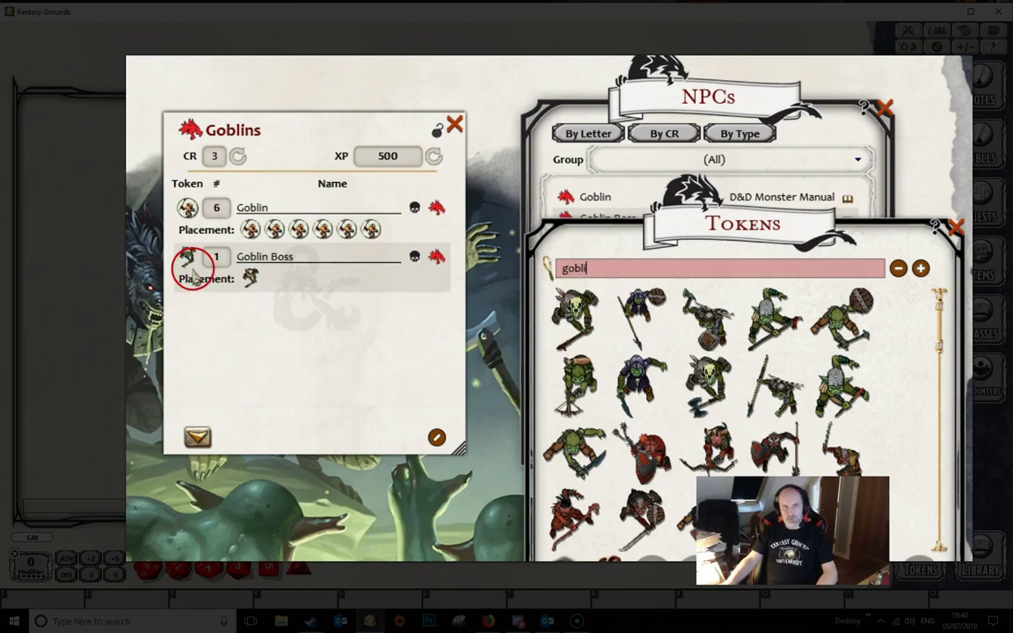
{"action": "left_click", "coordinate": [582, 315]}
{"action": "left_click_drag", "start_coordinate": [582, 314], "coordinate": [186, 258]}
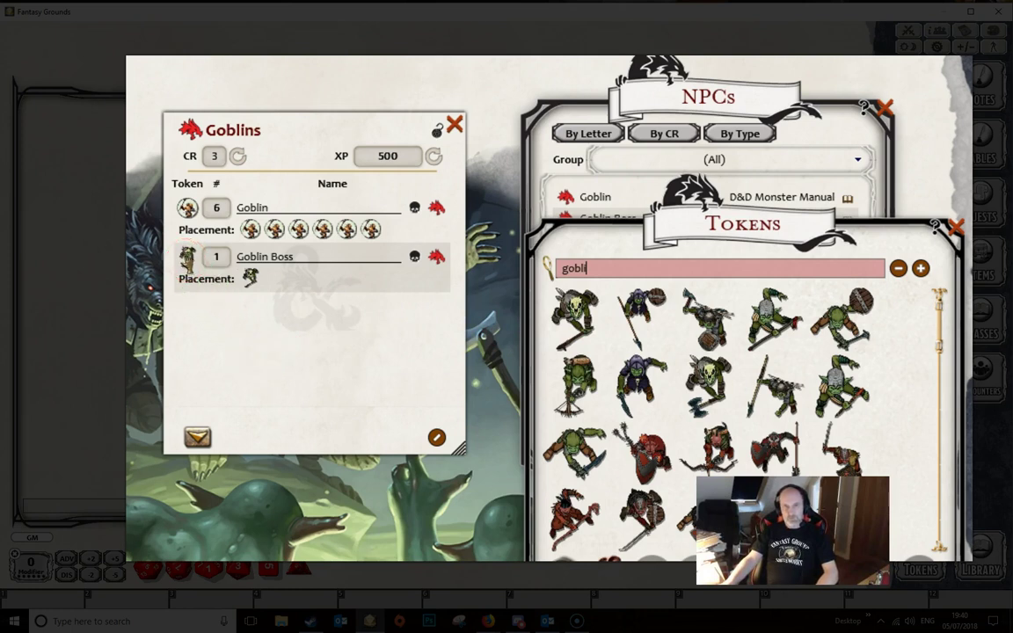
{"action": "left_click", "coordinate": [184, 257]}
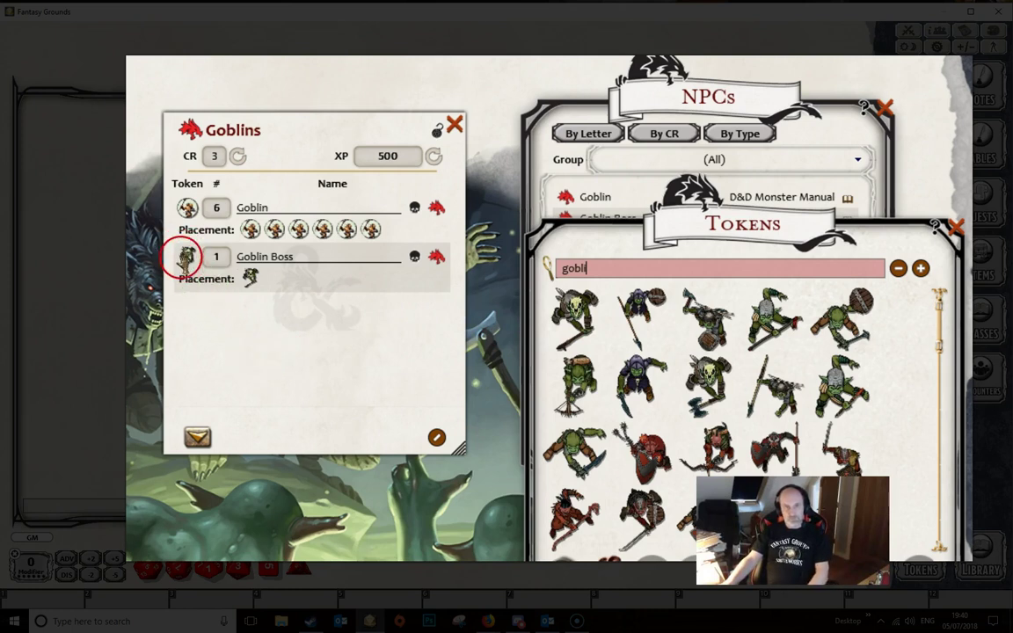
{"action": "left_click_drag", "start_coordinate": [184, 256], "coordinate": [334, 282]}
Rearrange the windows and drop another goblin token onto the Goblin Boss.
{"action": "left_click_drag", "start_coordinate": [389, 252], "coordinate": [437, 244]}
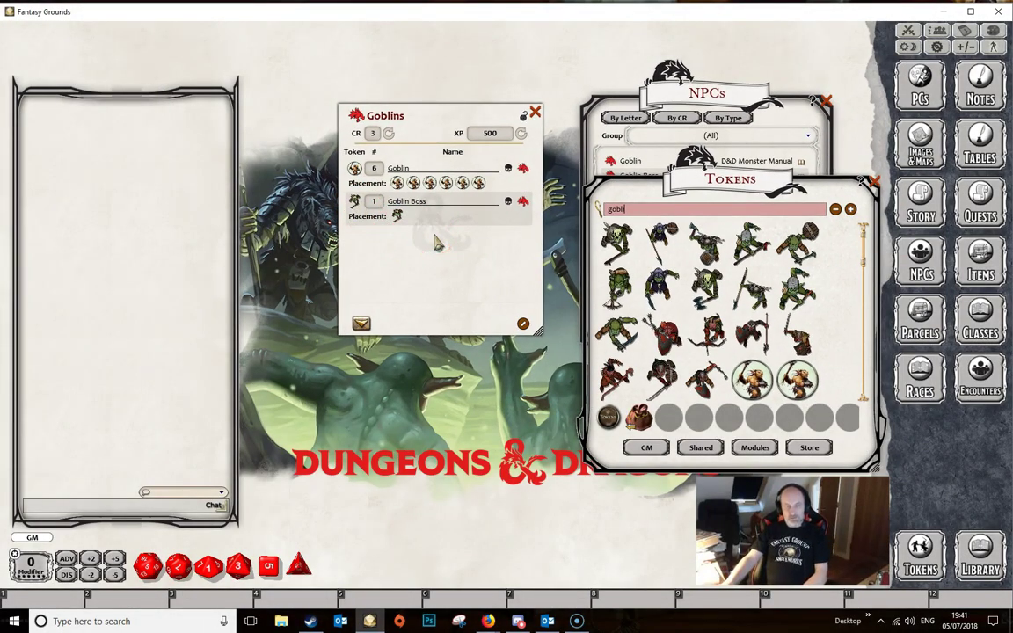
{"action": "left_click_drag", "start_coordinate": [743, 418], "coordinate": [355, 208]}
{"action": "left_click", "coordinate": [756, 450]}
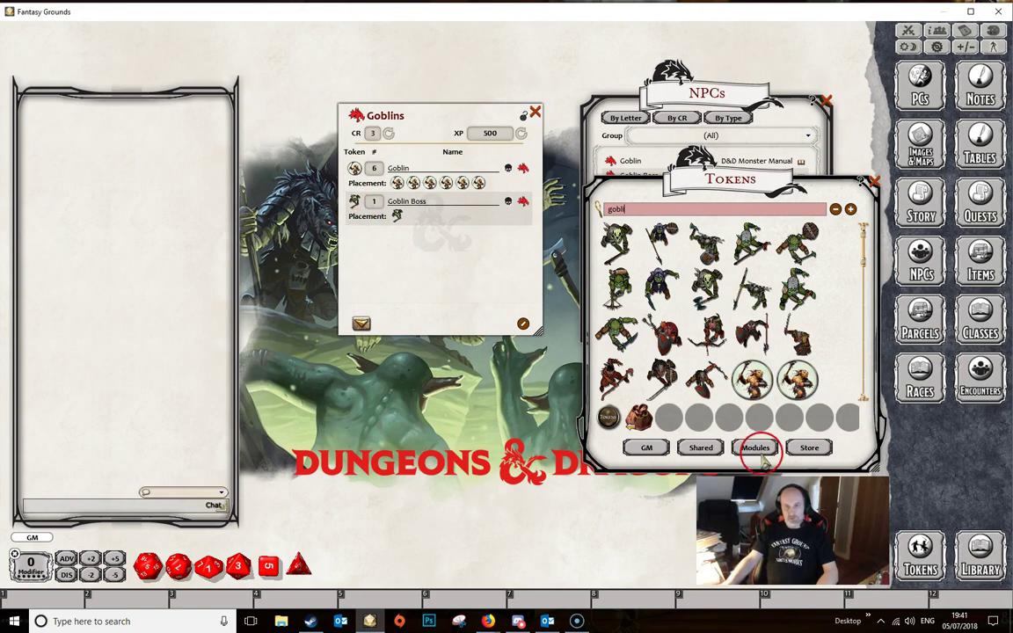
{"action": "mouse_move", "coordinate": [763, 464]}
{"action": "left_mouse_down"}
{"action": "mouse_move", "coordinate": [463, 290]}
{"action": "mouse_move", "coordinate": [697, 323]}
{"action": "mouse_move", "coordinate": [753, 446]}
{"action": "left_mouse_up"}
{"action": "left_click_drag", "start_coordinate": [351, 203], "coordinate": [416, 272]}
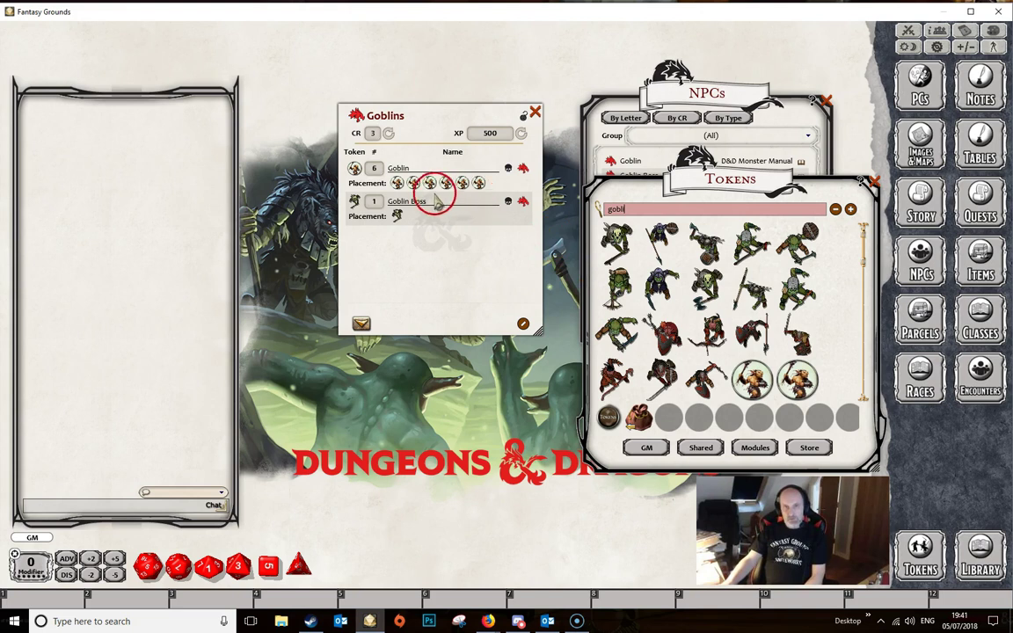
Move the Goblins encounter over the library and give the Goblin row a different goblin token.
{"action": "left_click_drag", "start_coordinate": [539, 208], "coordinate": [587, 306]}
{"action": "left_click_drag", "start_coordinate": [663, 286], "coordinate": [400, 264]}
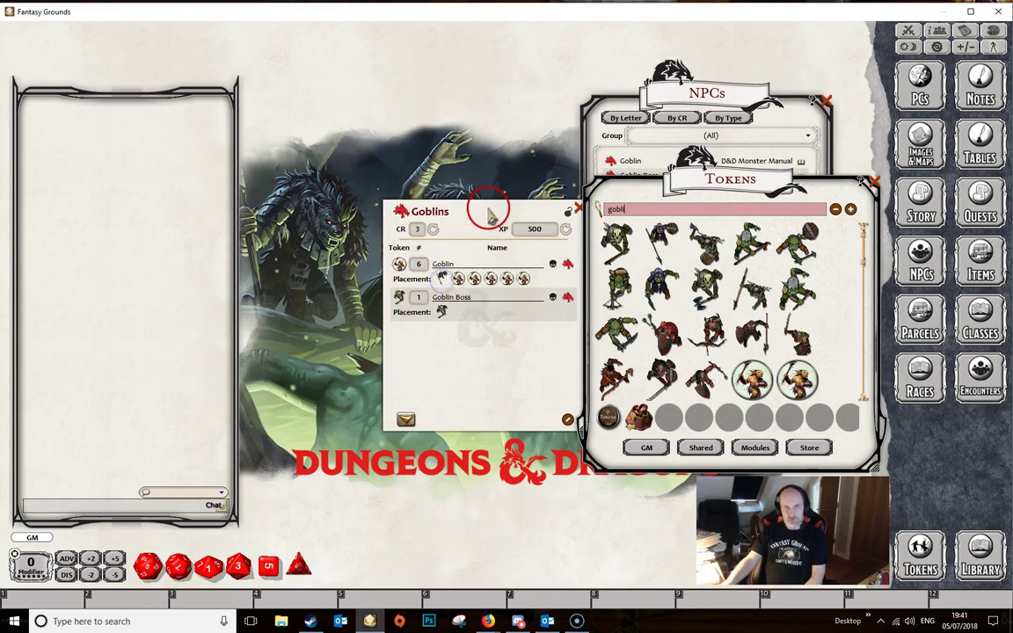
{"action": "left_click_drag", "start_coordinate": [488, 202], "coordinate": [442, 151]}
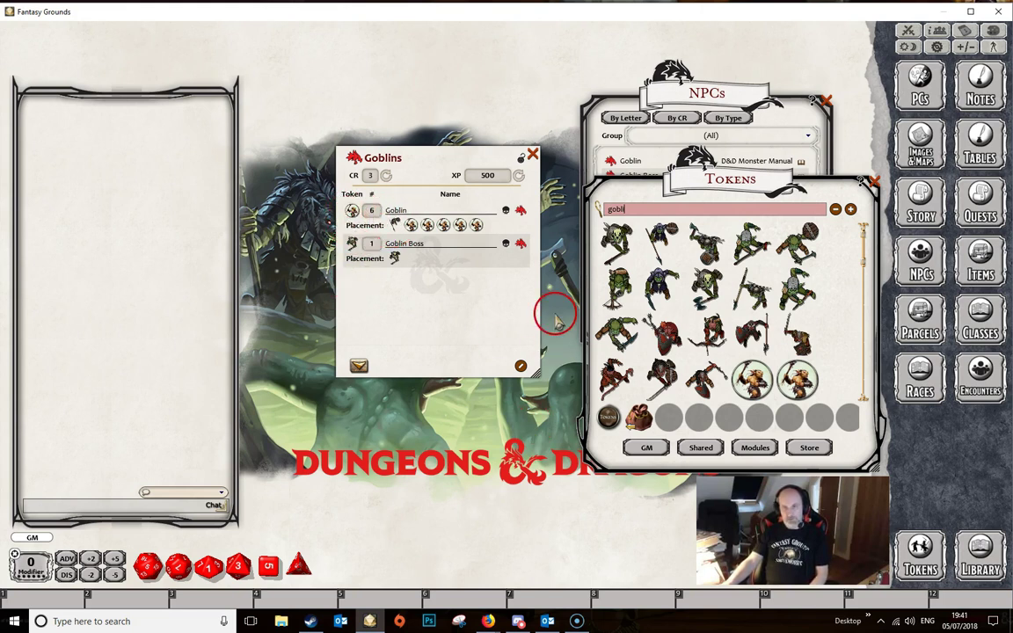
{"action": "left_click_drag", "start_coordinate": [706, 241], "coordinate": [355, 214]}
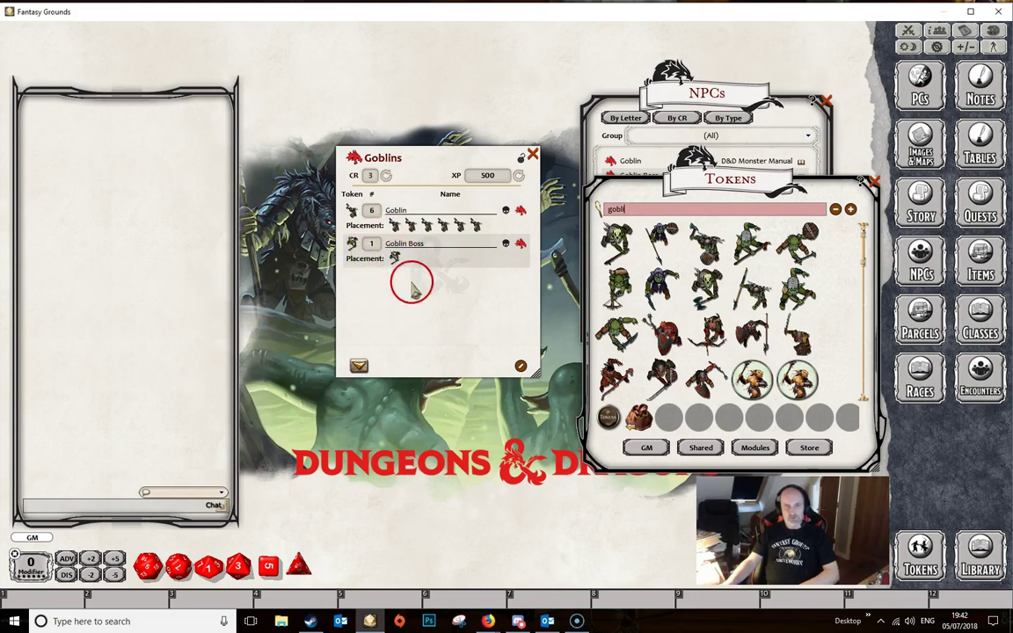
Rename the Goblin Boss entry to 'Bob', removing the stray blank line.
{"action": "left_click", "coordinate": [444, 160]}
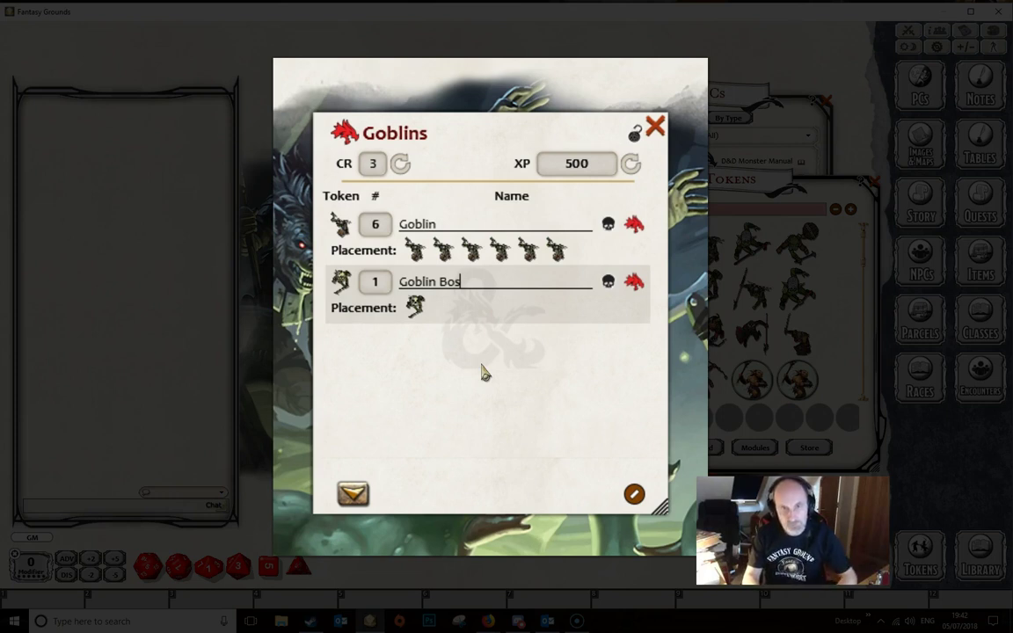
{"action": "key", "text": "BackSpace"}
{"action": "key", "text": "BackSpace"}
{"action": "key", "text": "BackSpace"}
{"action": "key", "text": "BackSpace"}
{"action": "key", "text": "BackSpace"}
{"action": "key", "text": "BackSpace"}
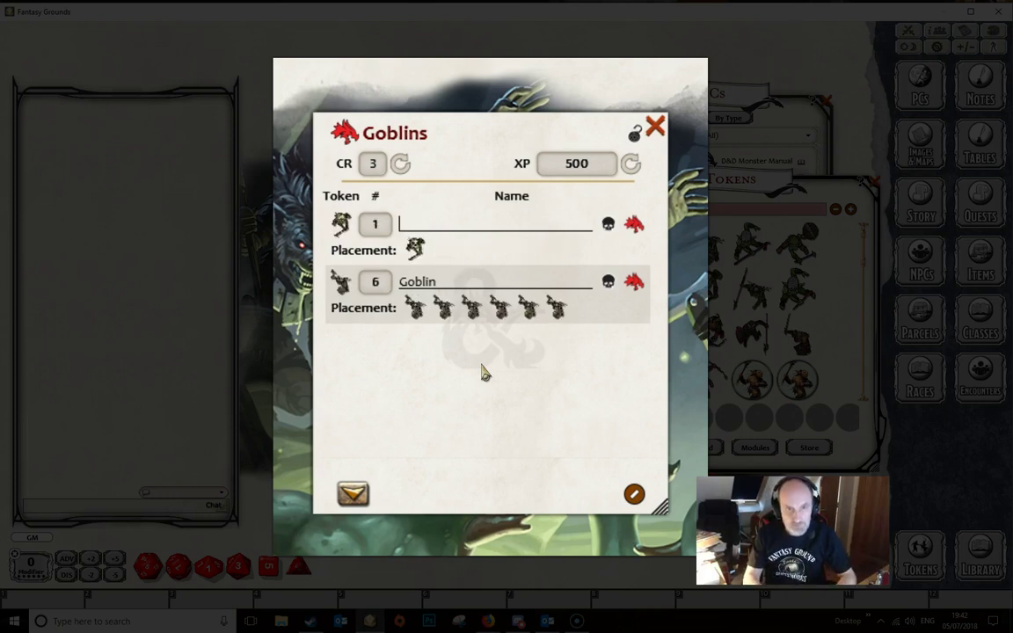
{"action": "type", "text": "Bob"}
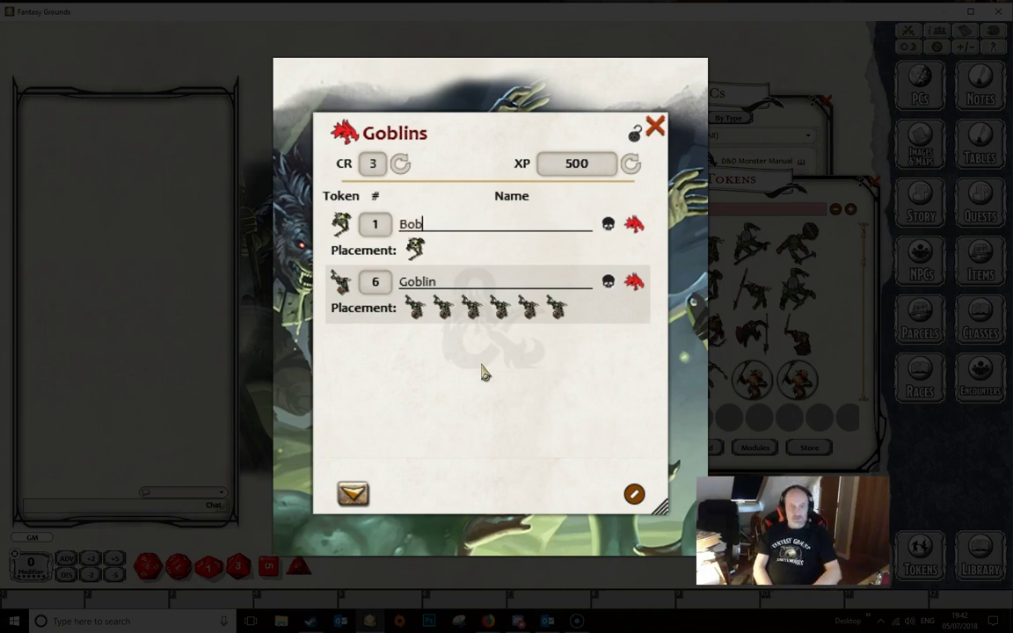
{"action": "key", "text": "Return"}
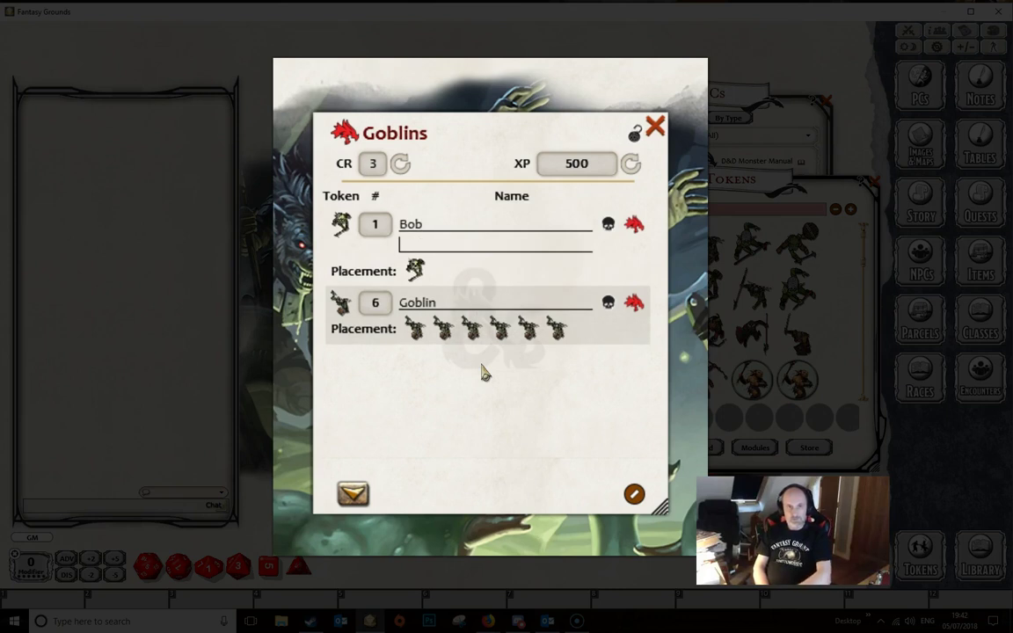
{"action": "key", "text": "BackSpace"}
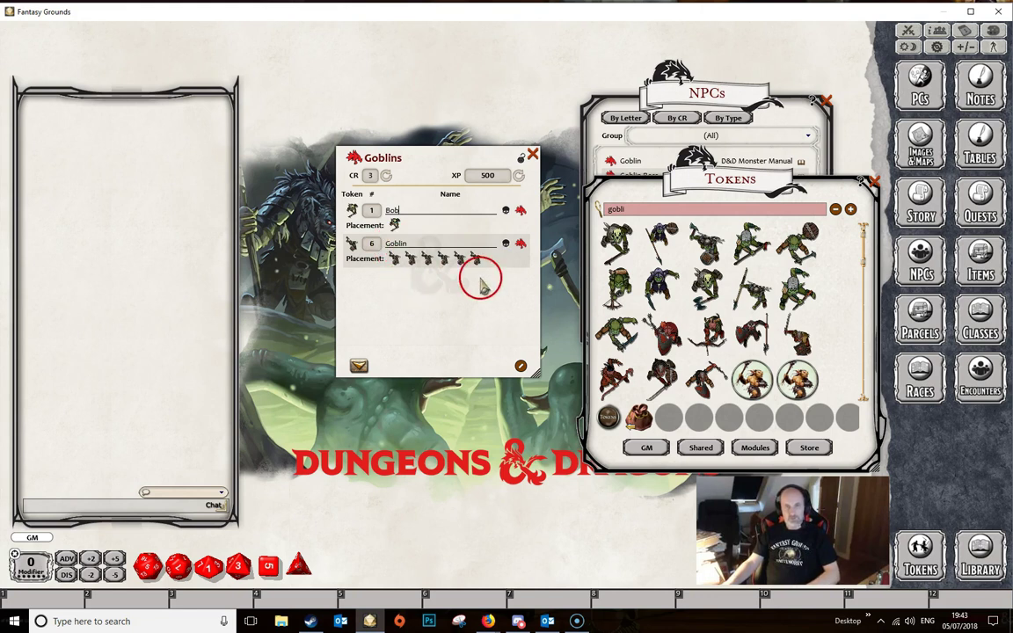
Rename the Goblin entry to 'Greenskins' and close the Tokens library.
{"action": "left_click", "coordinate": [425, 245]}
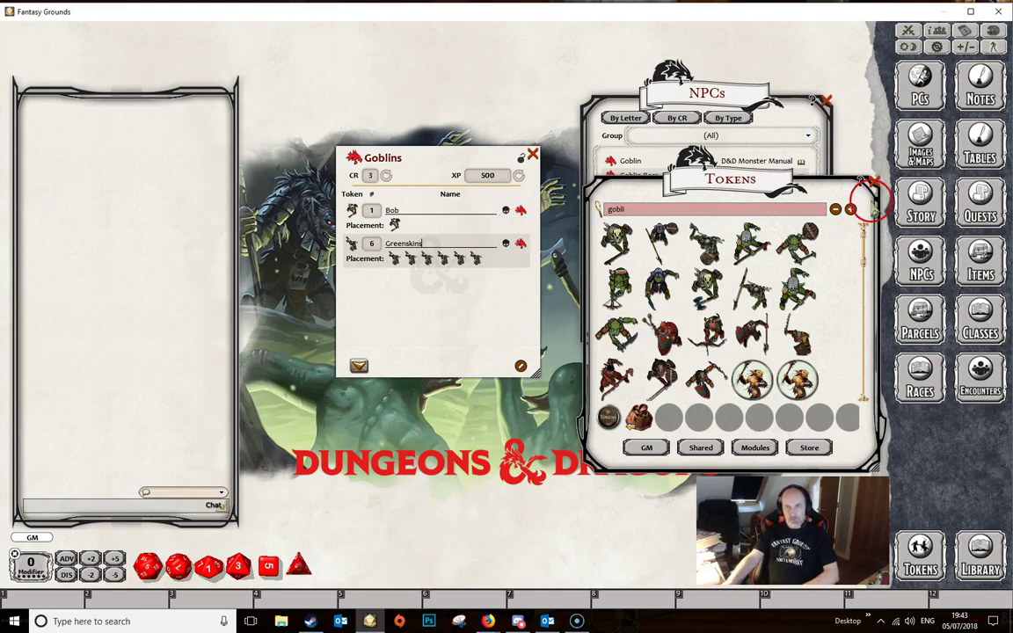
{"action": "left_click", "coordinate": [873, 184]}
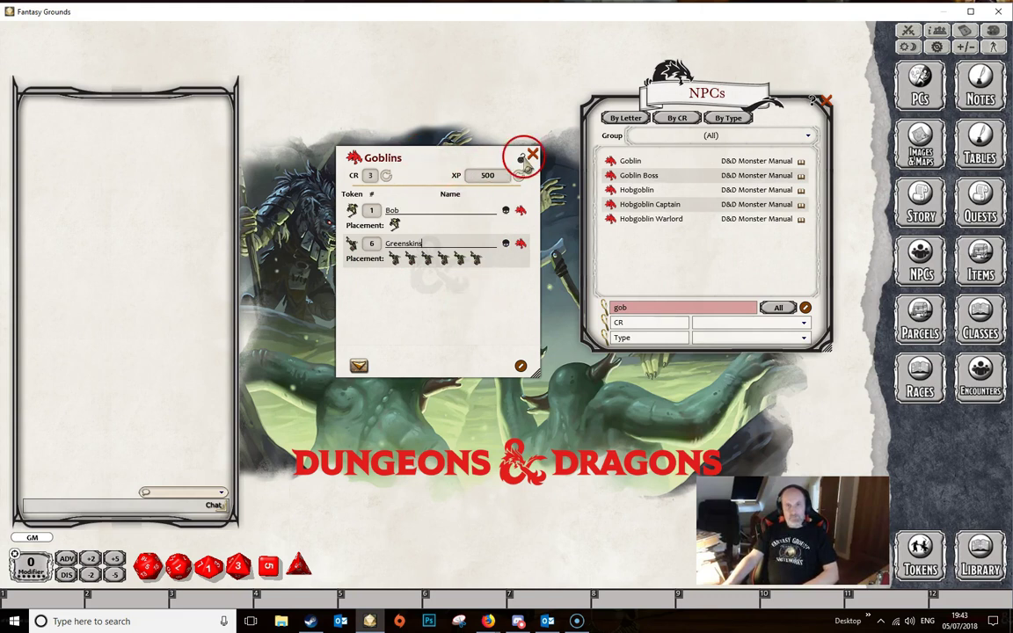
Close the Goblins encounter and show the Encounters (Random) list beside the NPCs.
{"action": "left_click", "coordinate": [531, 155]}
{"action": "left_click", "coordinate": [980, 373]}
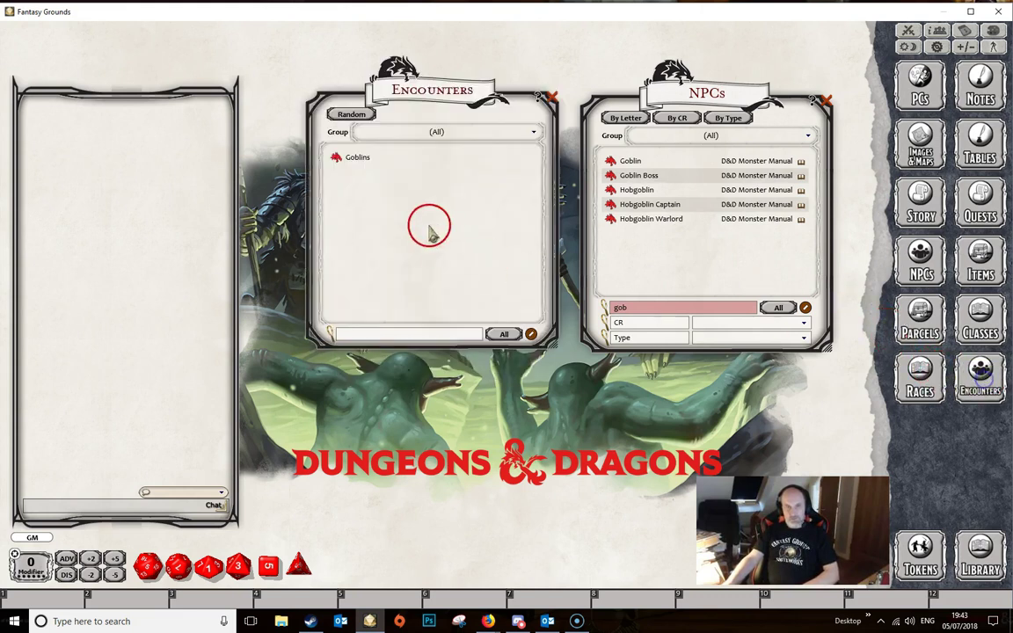
{"action": "mouse_move", "coordinate": [407, 90]}
{"action": "left_mouse_down"}
{"action": "mouse_move", "coordinate": [398, 115]}
{"action": "mouse_move", "coordinate": [409, 108]}
{"action": "left_mouse_up"}
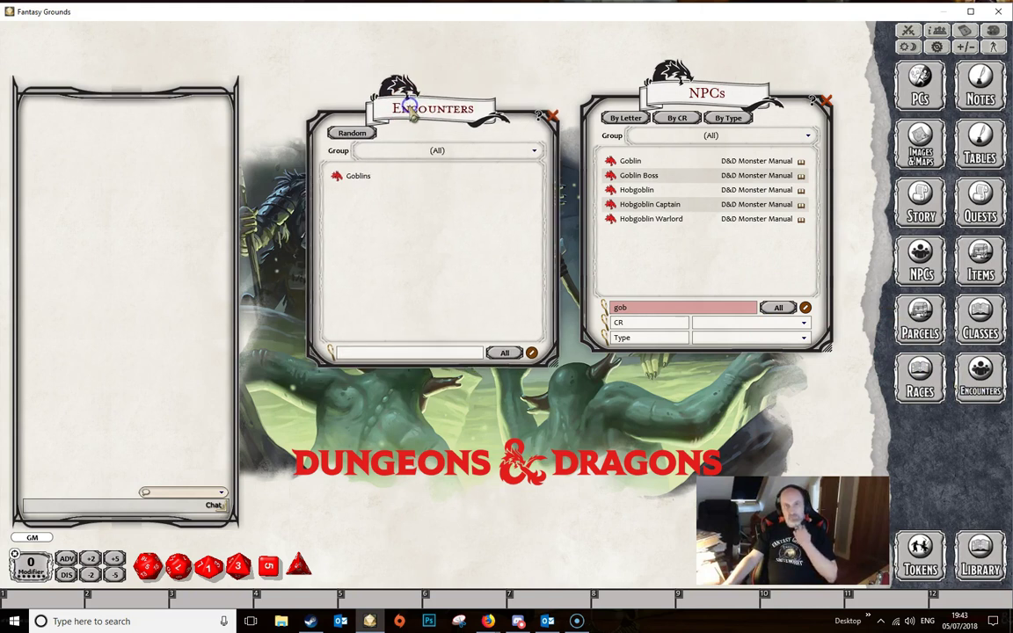
{"action": "left_click", "coordinate": [352, 133]}
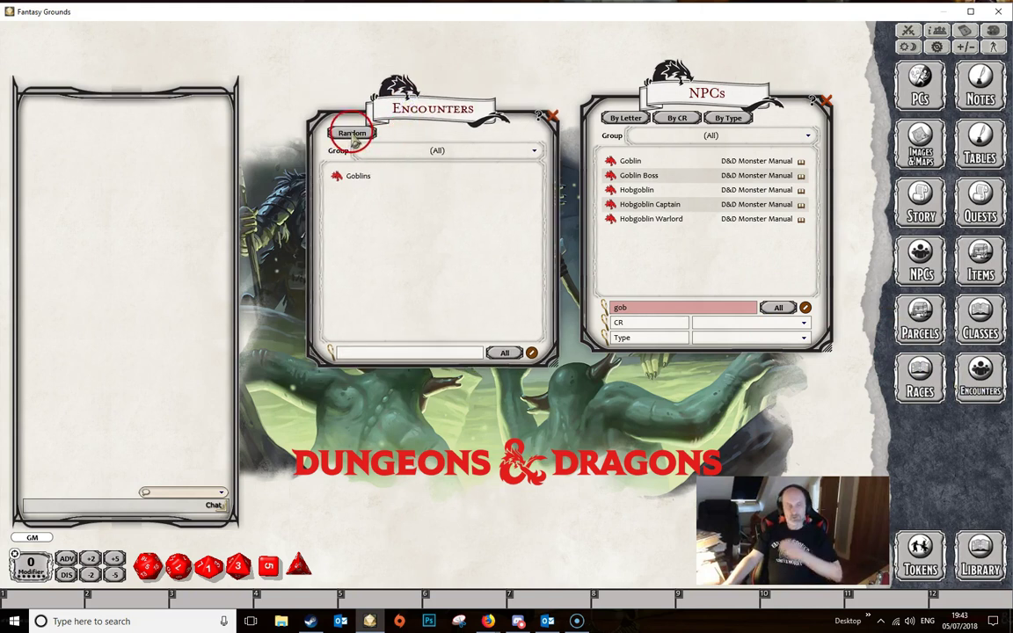
{"action": "left_click", "coordinate": [352, 138]}
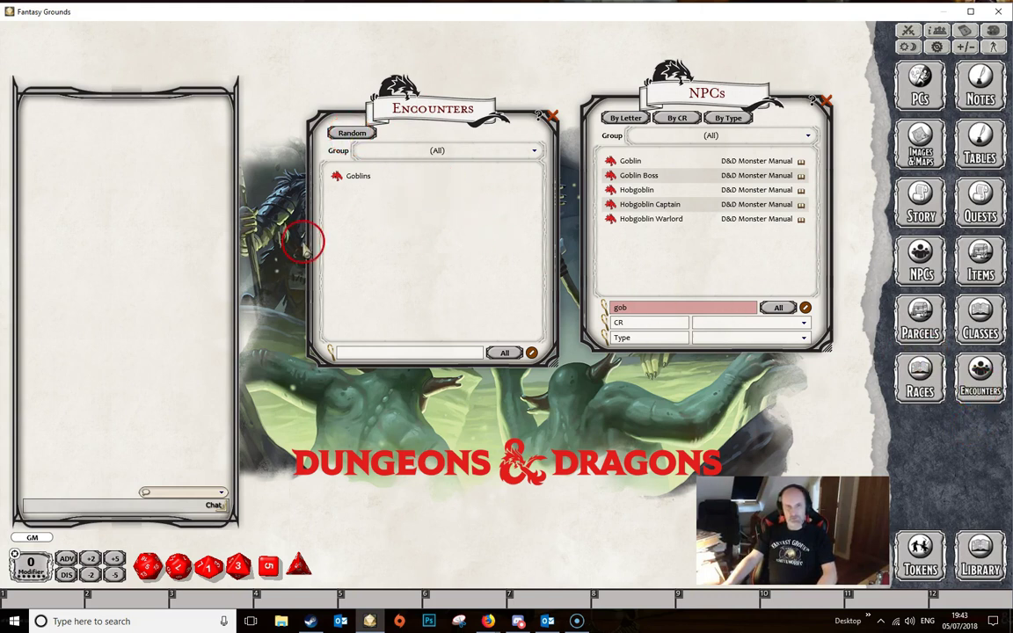
{"action": "left_click", "coordinate": [352, 134]}
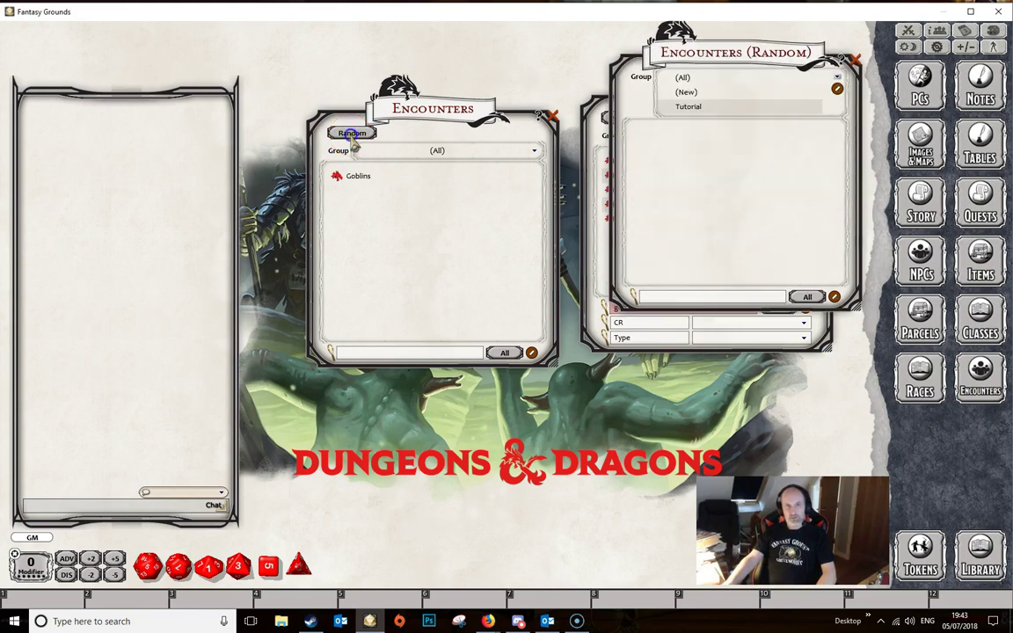
{"action": "left_click", "coordinate": [552, 116]}
{"action": "left_click_drag", "start_coordinate": [729, 50], "coordinate": [451, 91]}
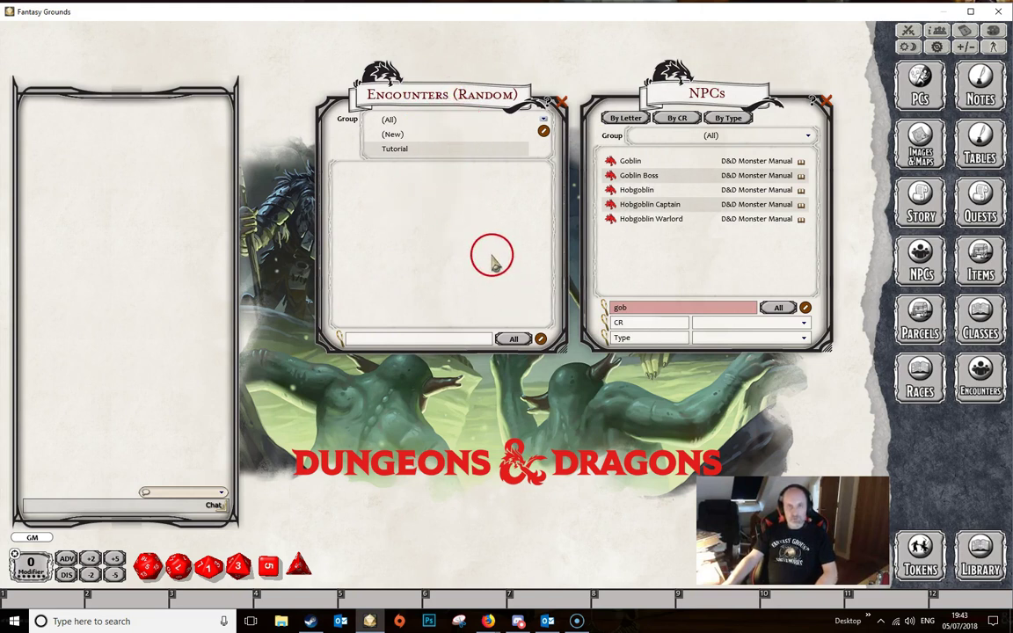
{"action": "right_click", "coordinate": [447, 219]}
Create a random encounter titled 'More Goblins' and add the Goblin NPC to it.
{"action": "left_click", "coordinate": [447, 269]}
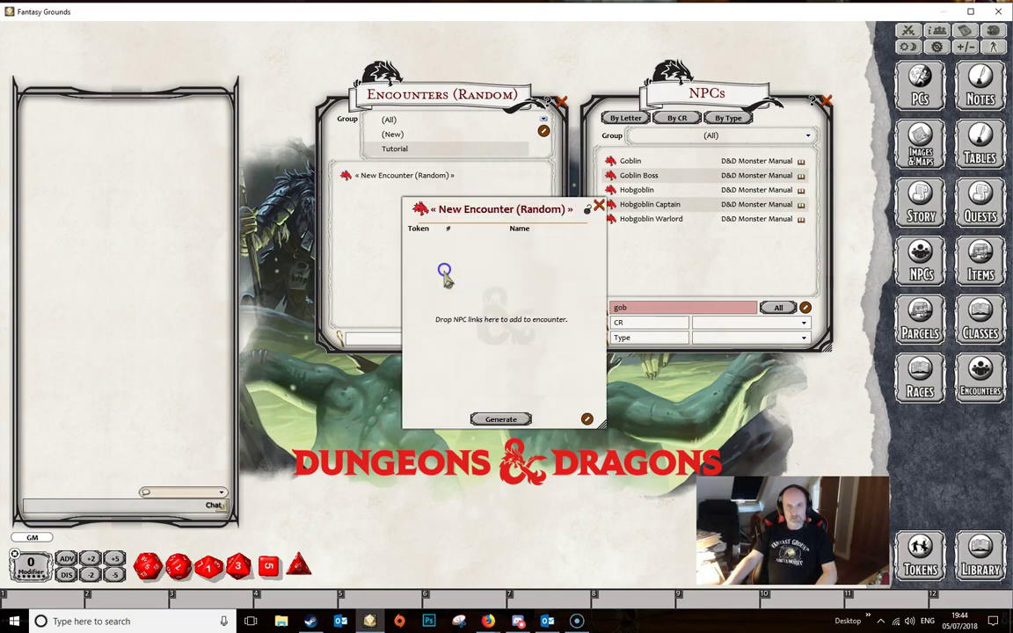
{"action": "left_click", "coordinate": [476, 202]}
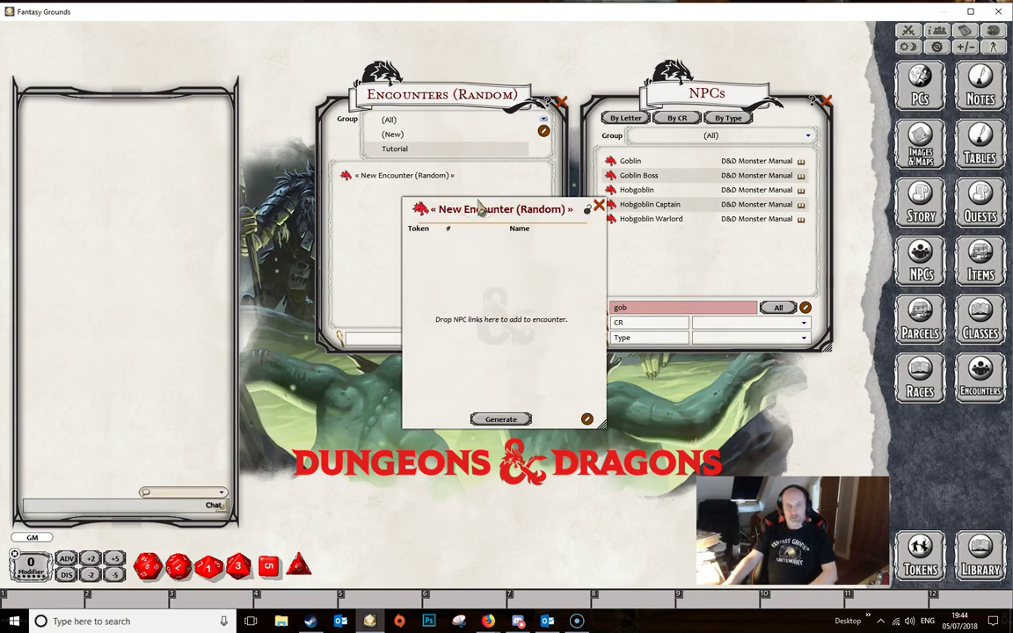
{"action": "left_click_drag", "start_coordinate": [479, 207], "coordinate": [438, 230]}
{"action": "left_click", "coordinate": [437, 232]}
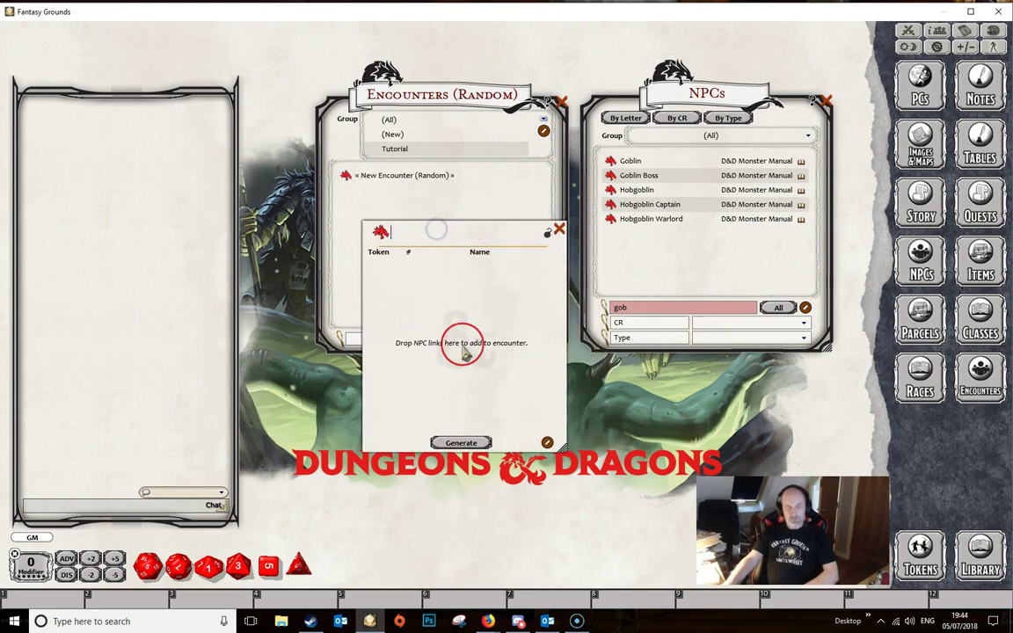
{"action": "type", "text": "ore Goblins"}
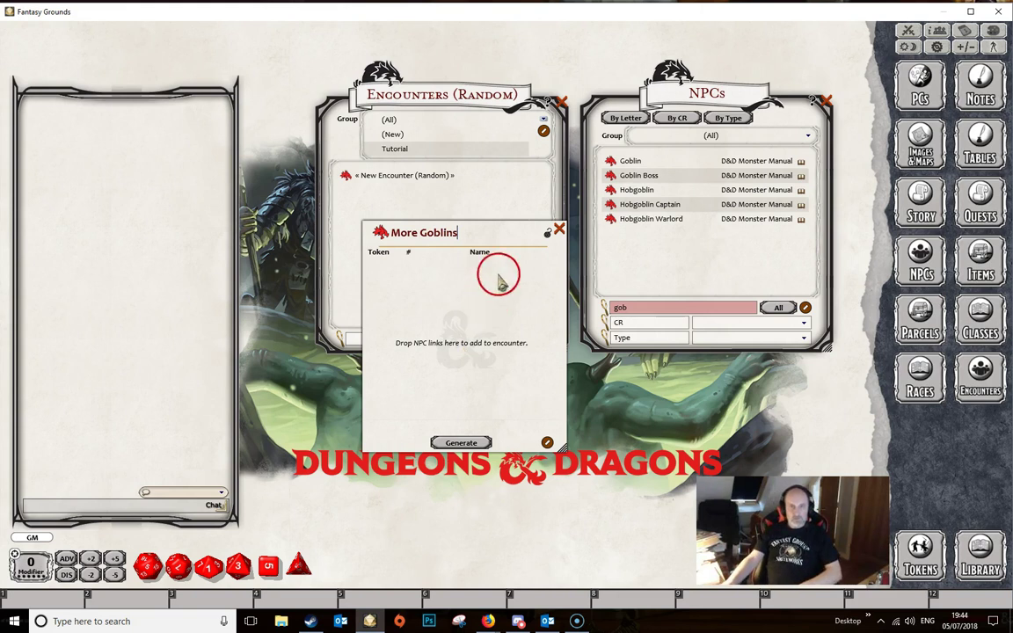
{"action": "mouse_move", "coordinate": [504, 229]}
{"action": "left_mouse_down"}
{"action": "mouse_move", "coordinate": [495, 199]}
{"action": "mouse_move", "coordinate": [494, 215]}
{"action": "left_mouse_up"}
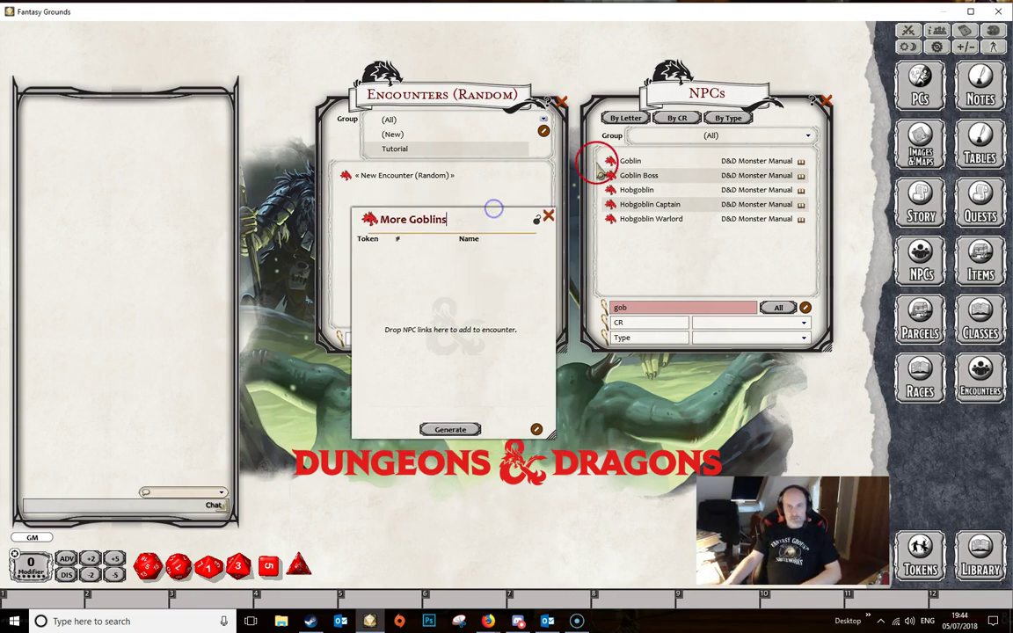
{"action": "left_click_drag", "start_coordinate": [603, 159], "coordinate": [407, 264]}
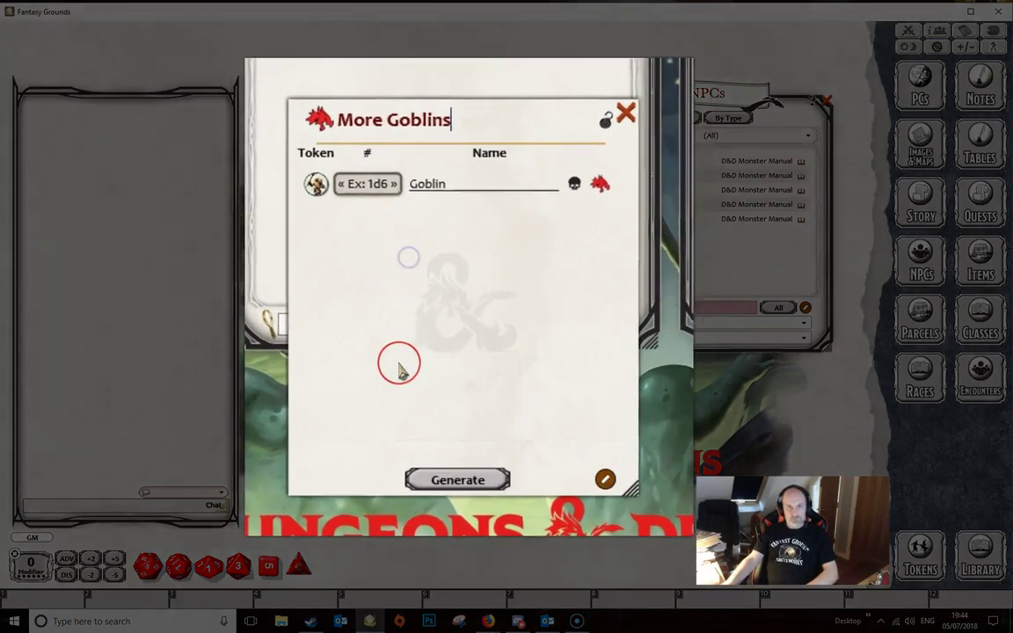
Set the Goblin quantity to 1d6 and generate, rolling 3 Goblins at CR 1, 150 XP.
{"action": "left_click", "coordinate": [372, 168]}
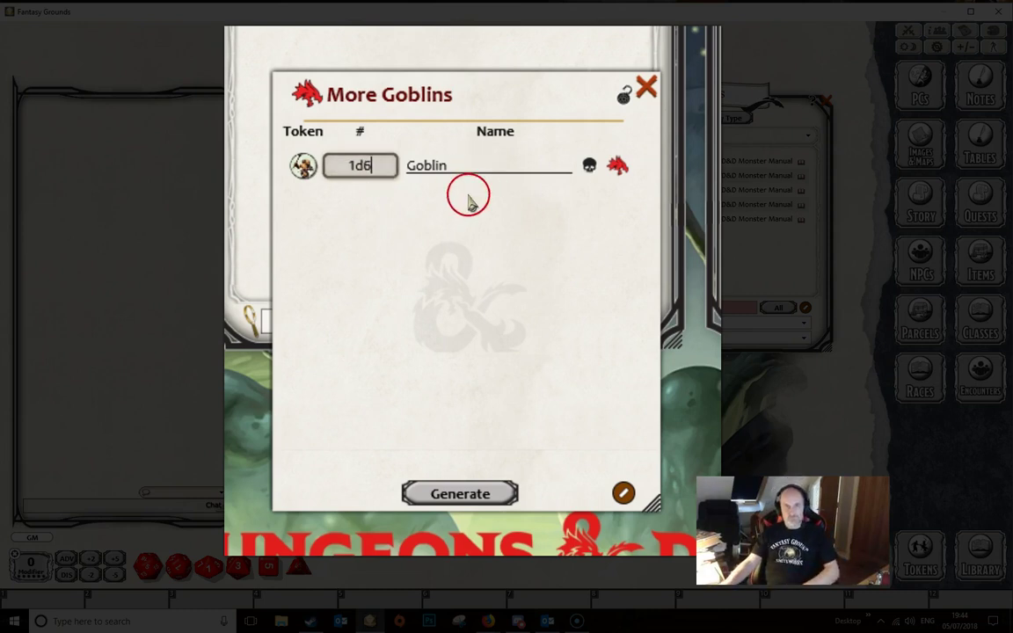
{"action": "key", "text": "Tab"}
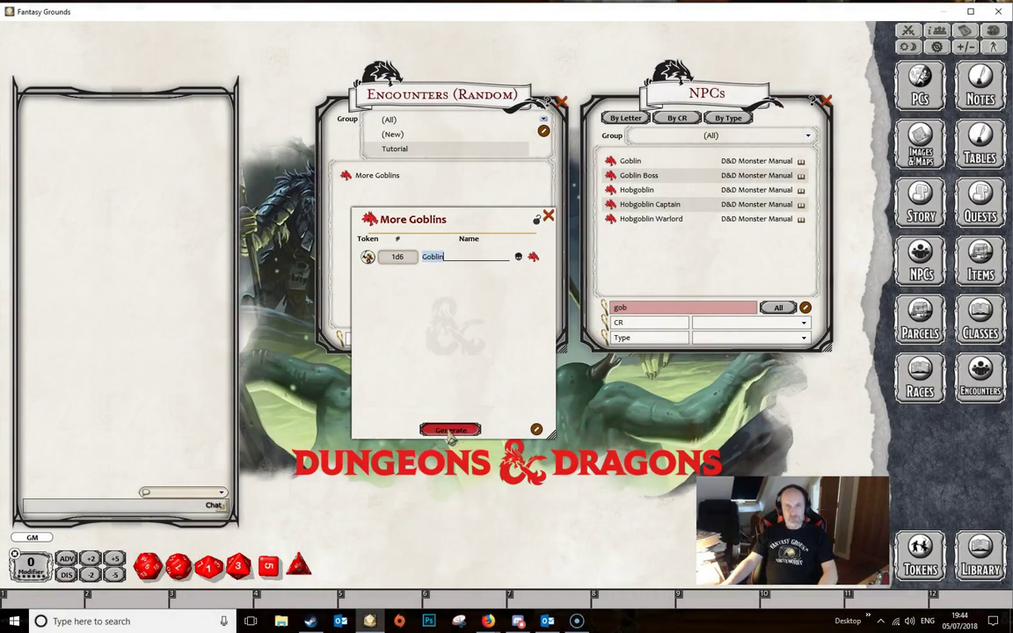
{"action": "left_click", "coordinate": [450, 430]}
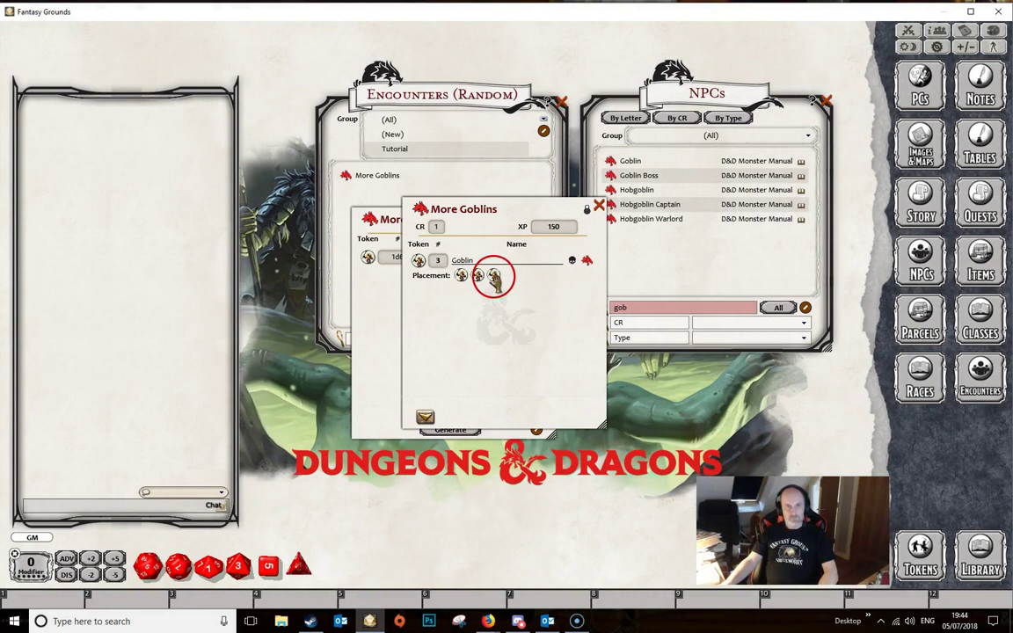